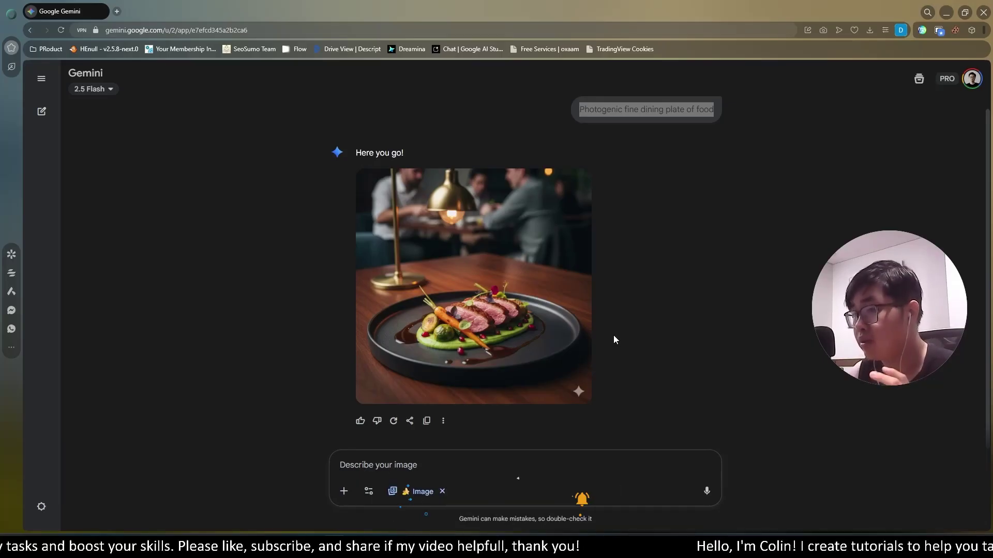
click(585, 342)
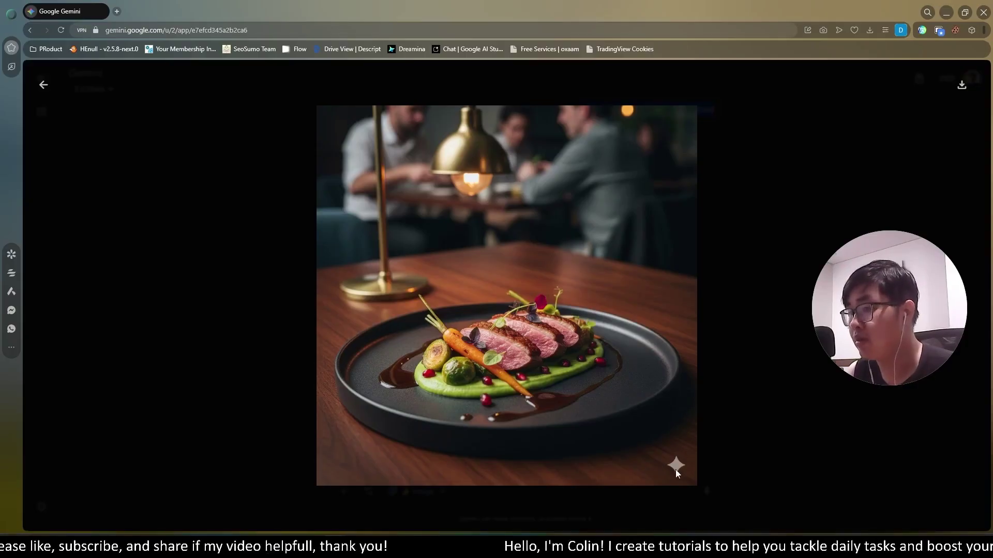
click(725, 458)
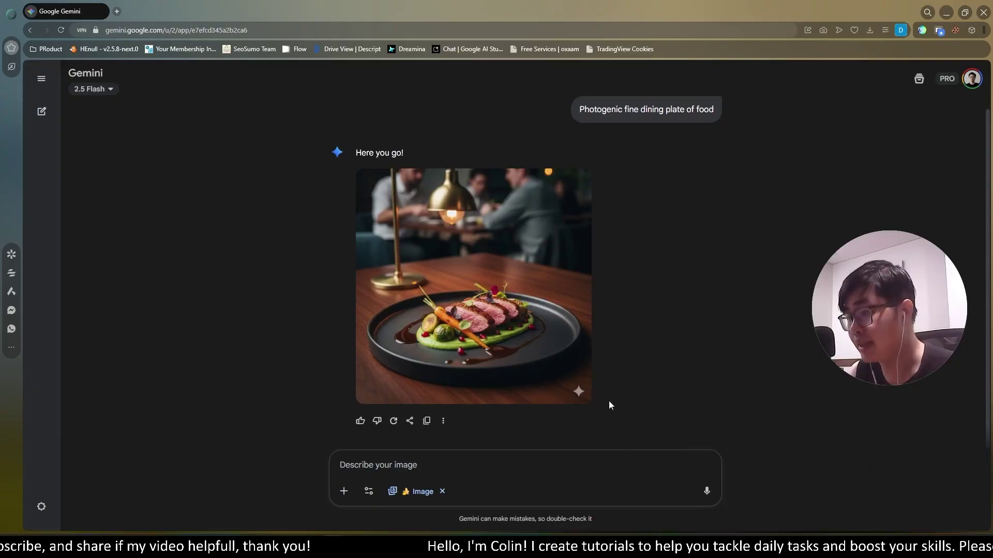
mouse_move(473, 285)
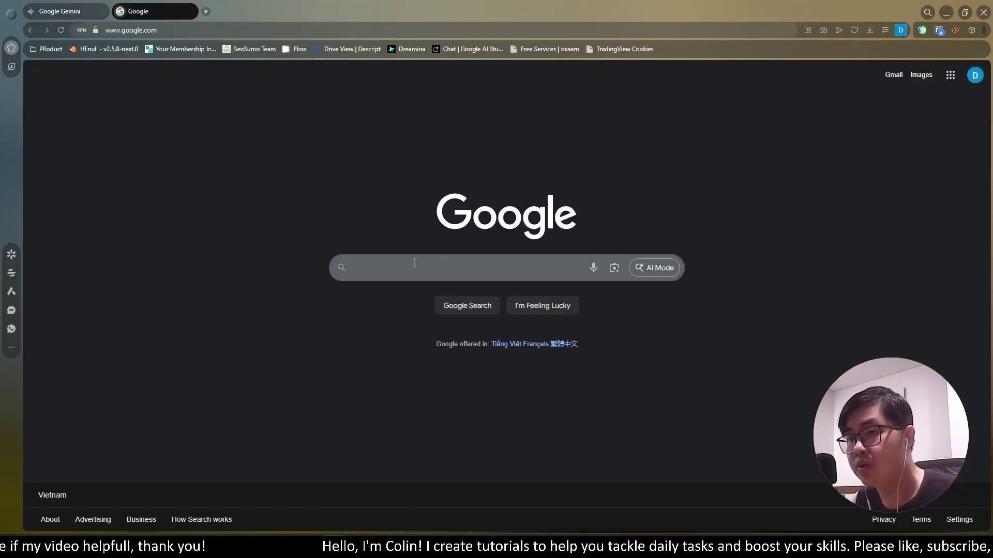
text(ư)
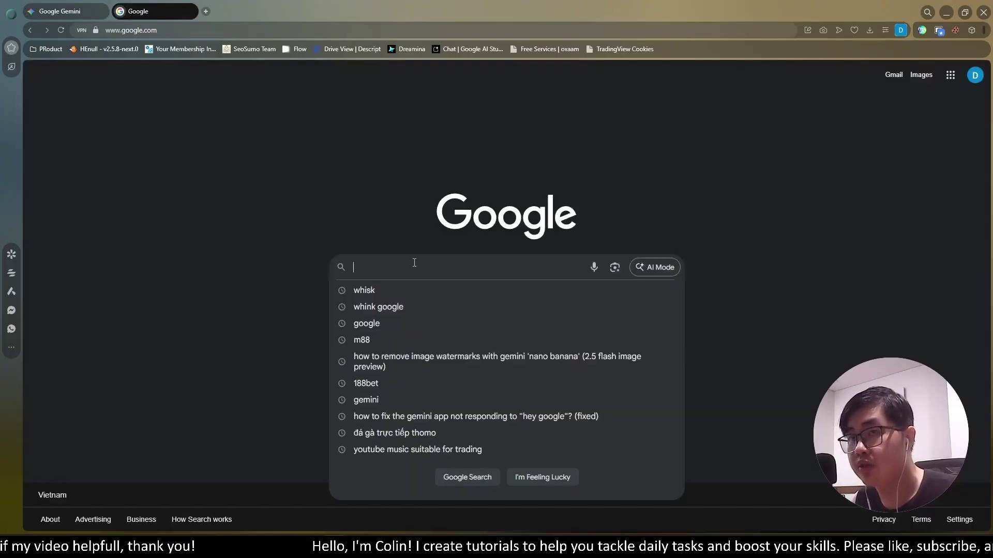
text(his)
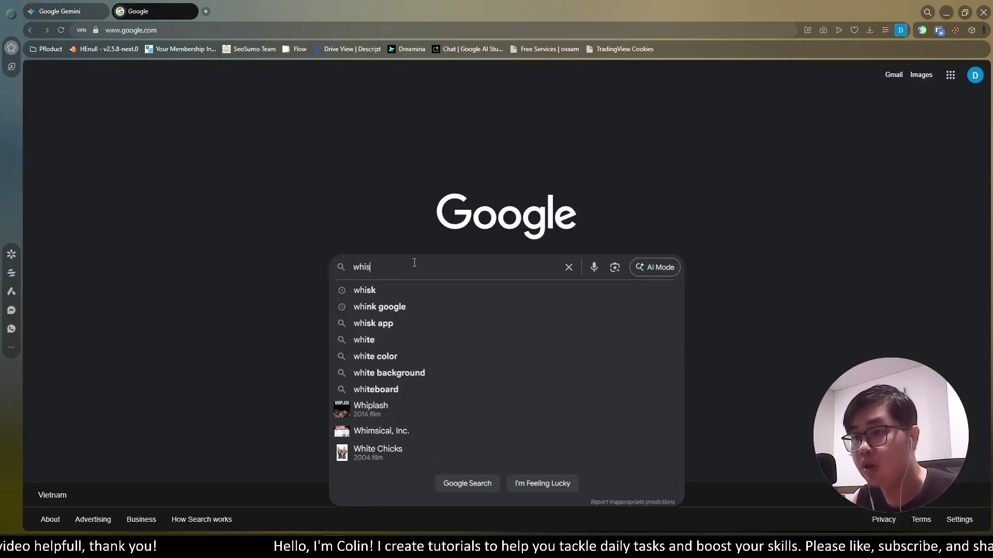
text(k)
key(Return)
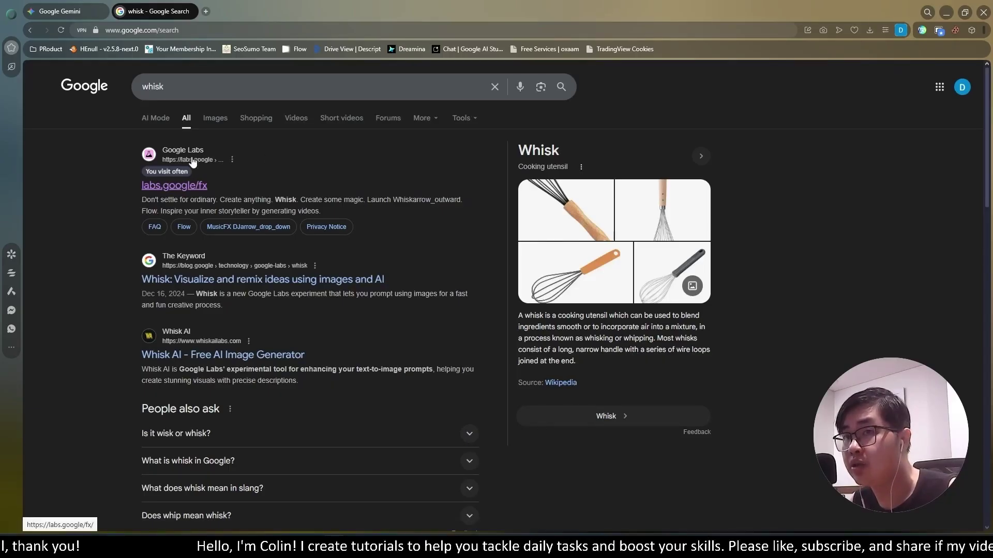
click(186, 185)
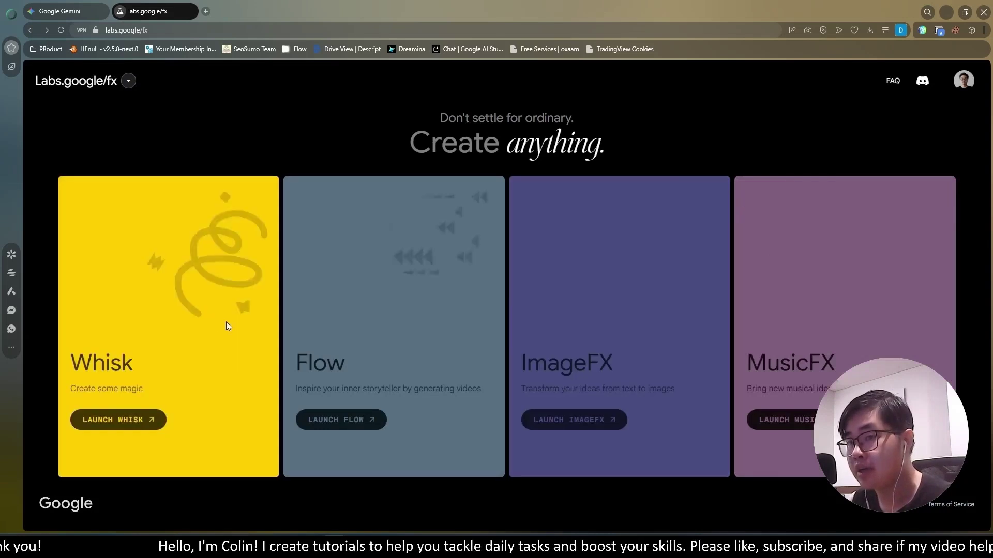
click(119, 423)
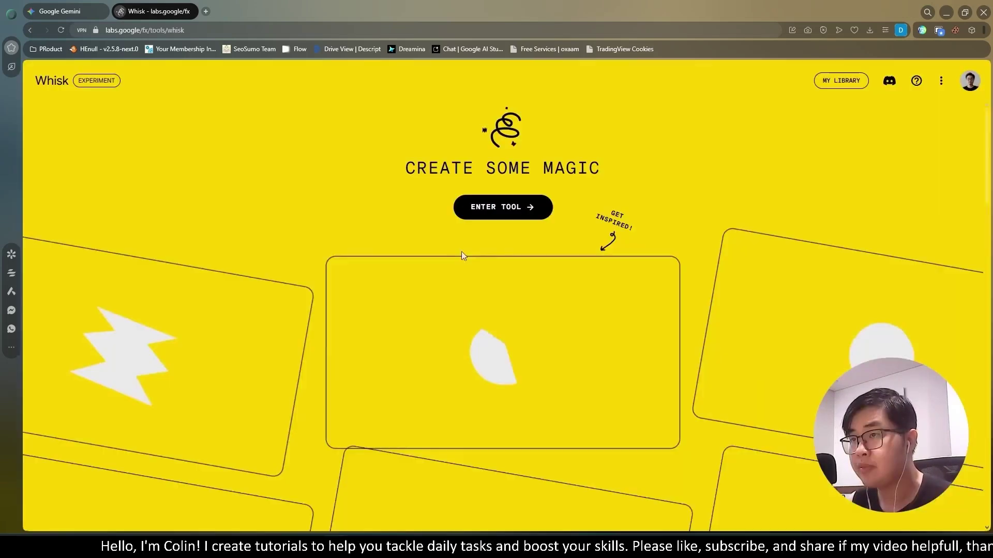
click(488, 211)
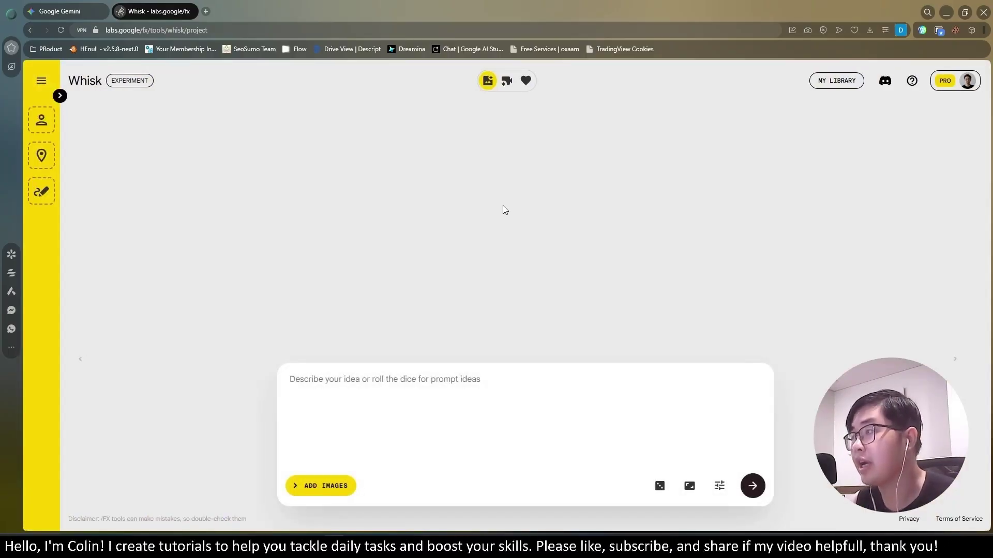
Step: Paste 'Photogenic fine dining plate of food' as the prompt and generate, keeping the default aspect ratio
click(381, 379)
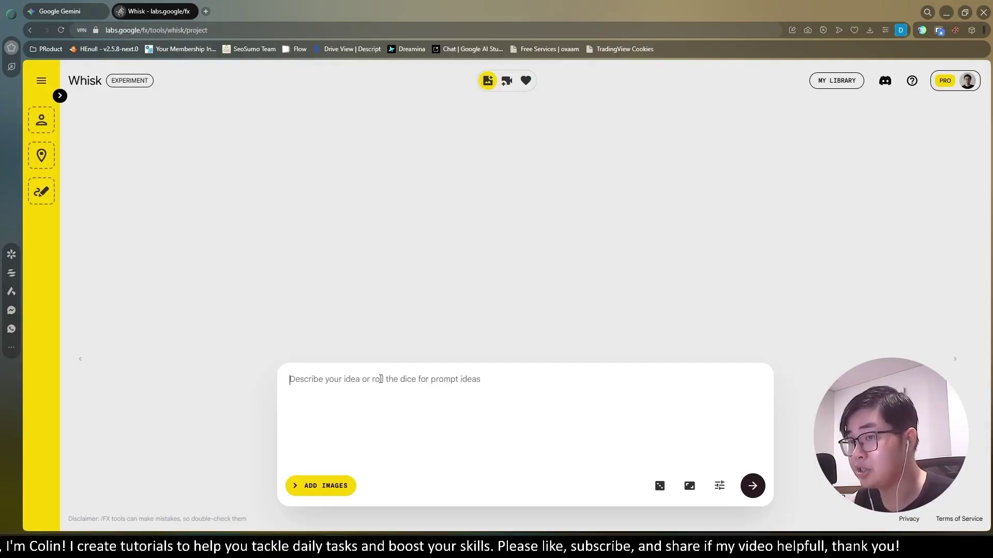
text(Photogenic fine dining plate of food)
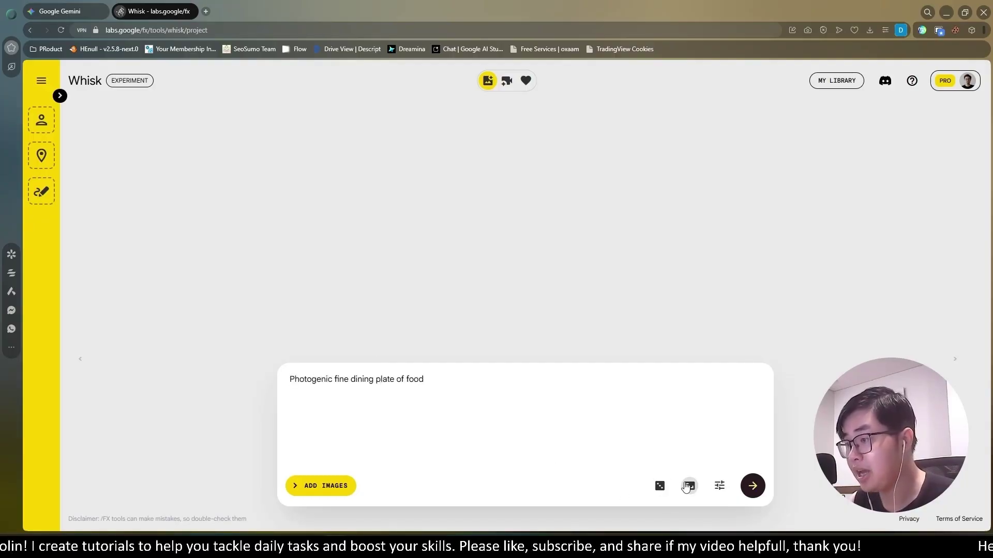
click(688, 487)
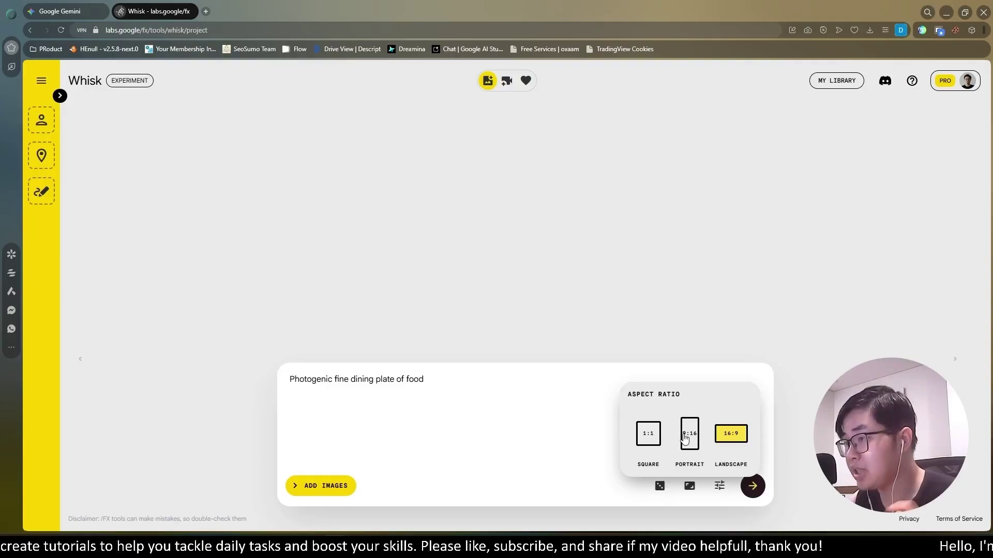
click(705, 486)
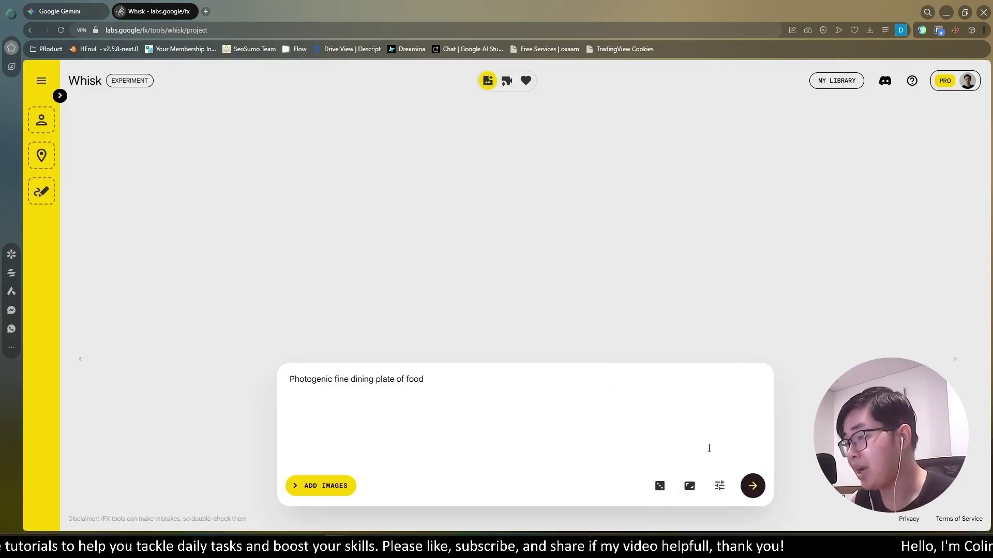
key(Return)
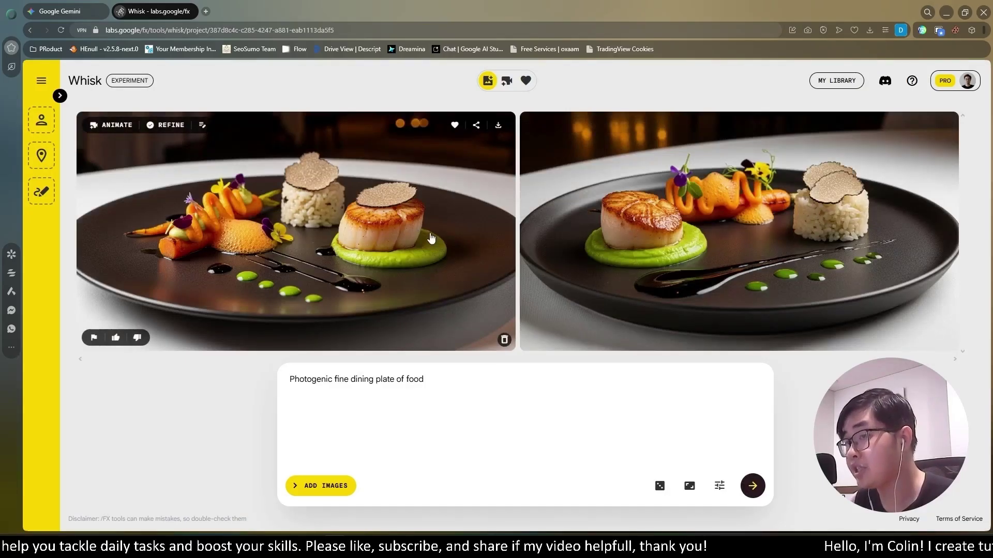
Step: Check the left image's details, then download the scallop-and-truffle-rice image and preview it in Photos
click(432, 237)
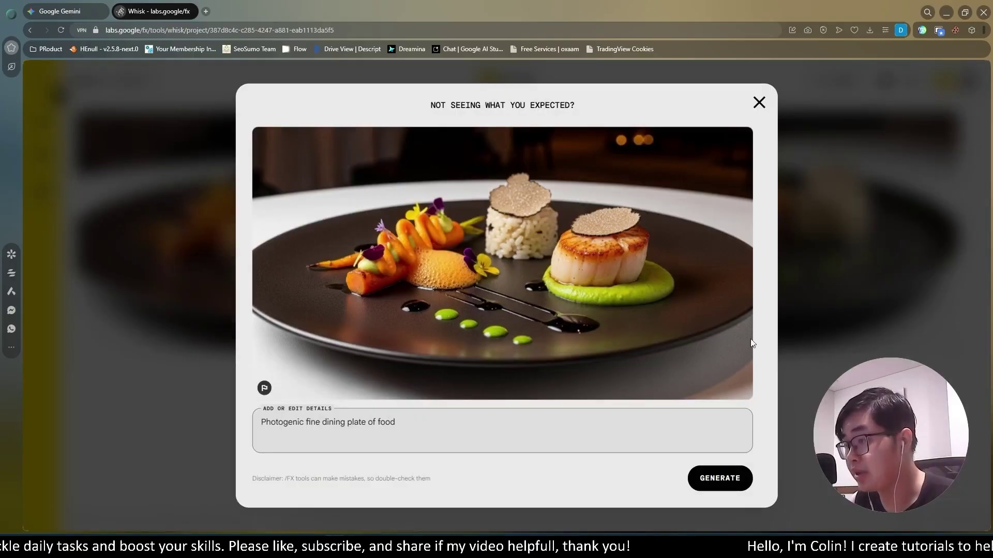
click(785, 334)
click(946, 130)
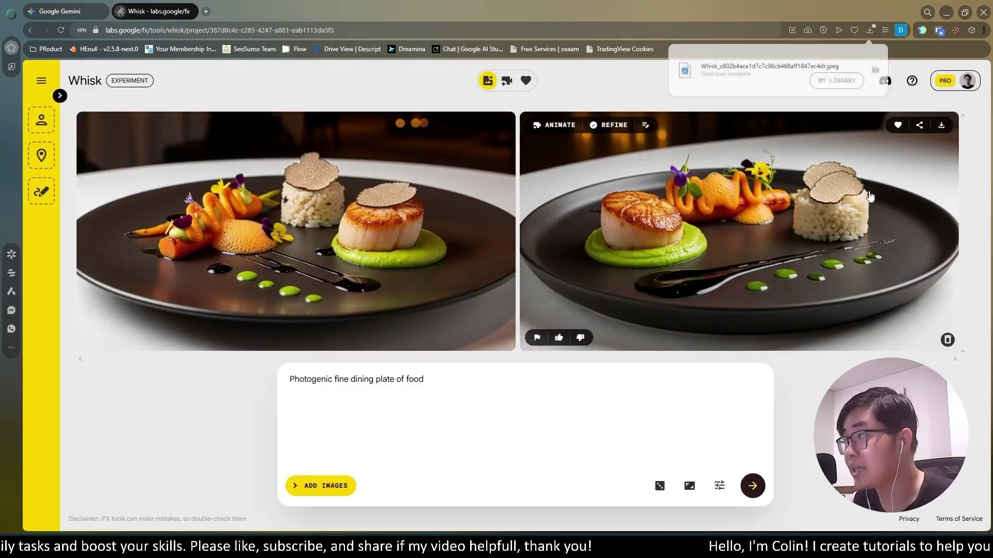
click(717, 68)
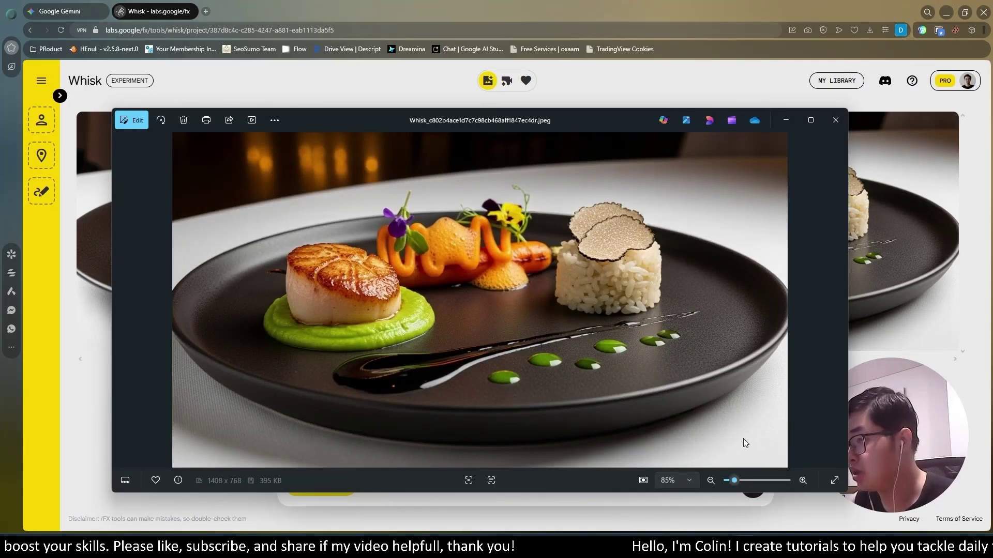
click(837, 121)
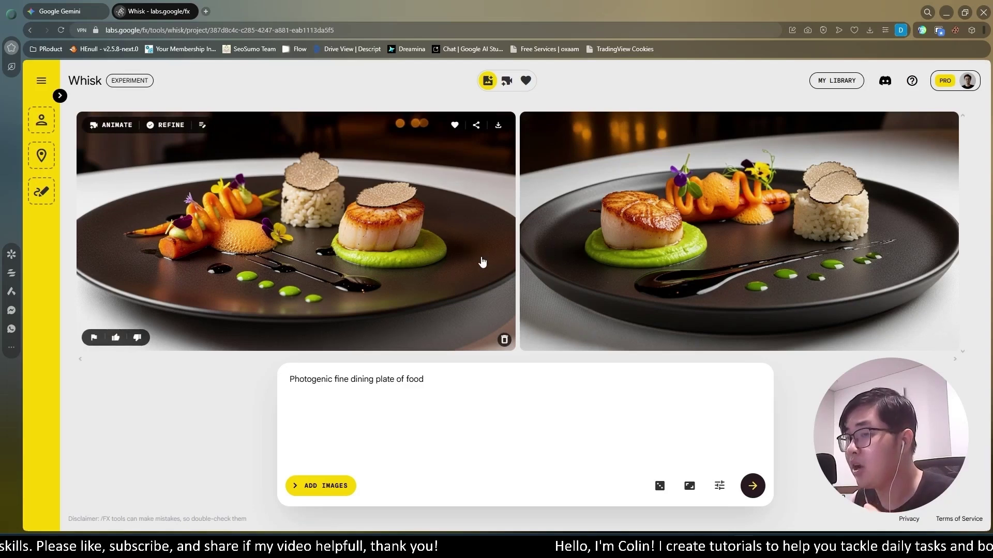